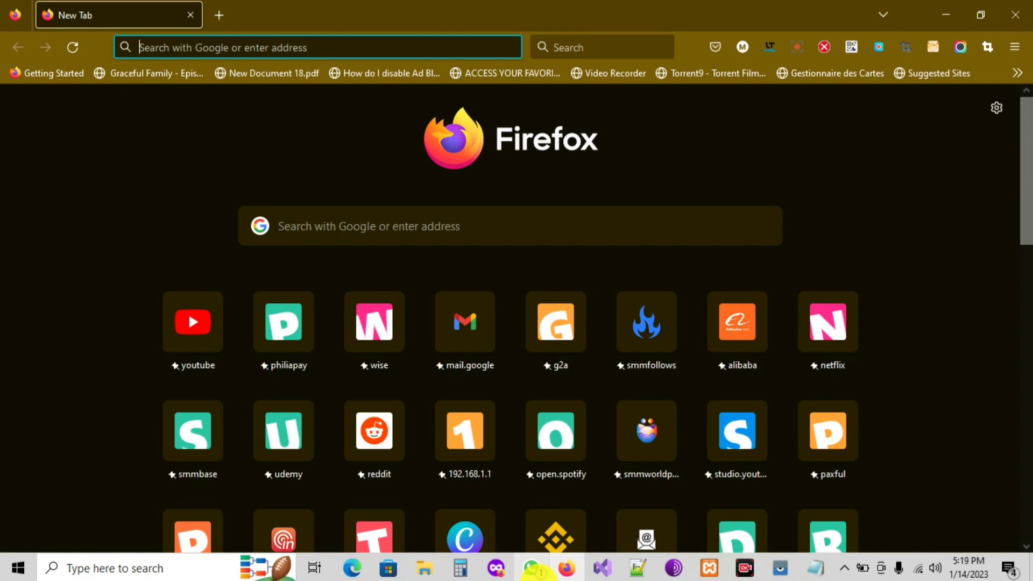
Open the copied Binance referral link and get started with the 100 USDT cashback voucher offer.
{"action": "left_click", "coordinate": [204, 43]}
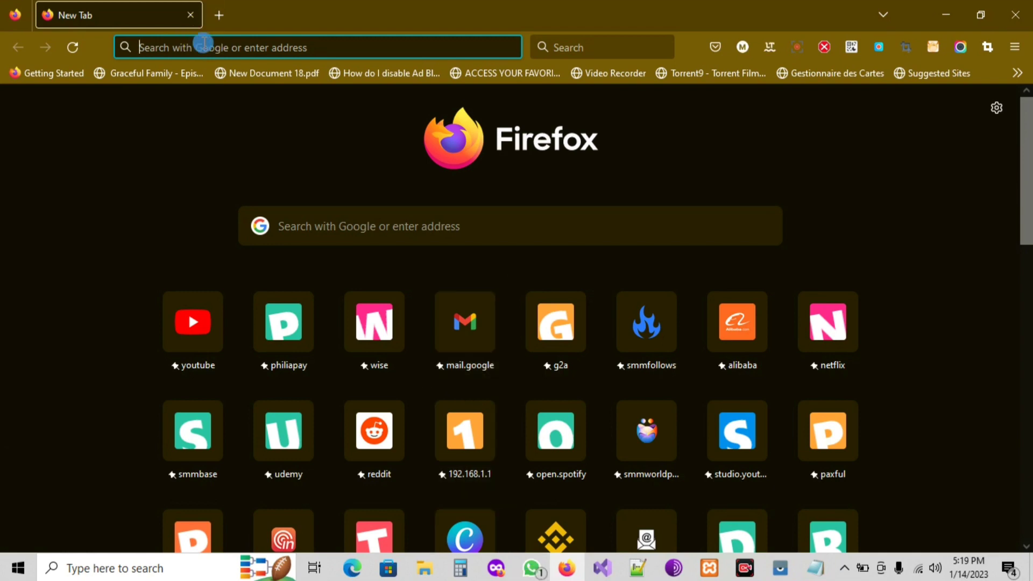
{"action": "right_click", "coordinate": [203, 43]}
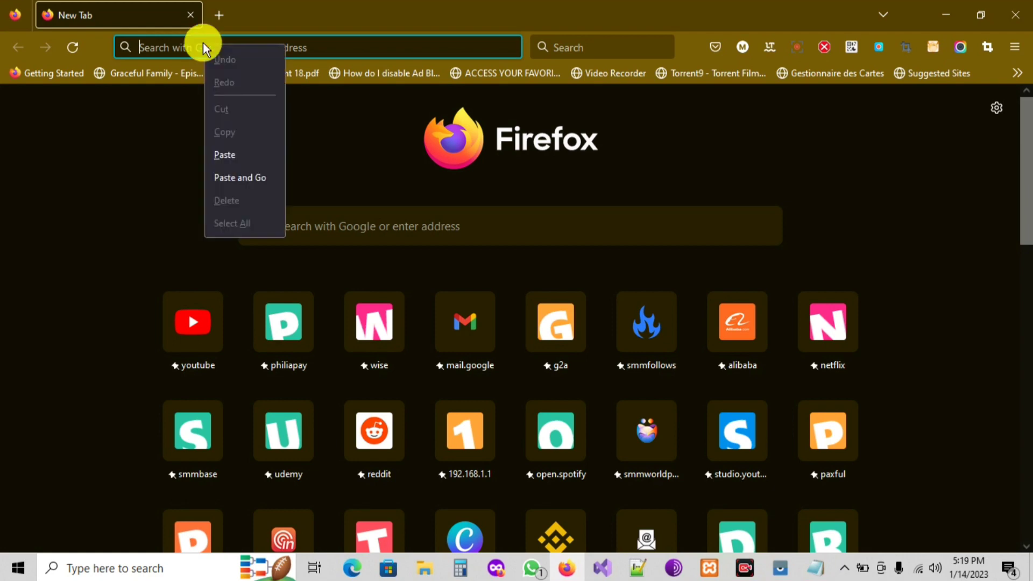
{"action": "left_click", "coordinate": [225, 155]}
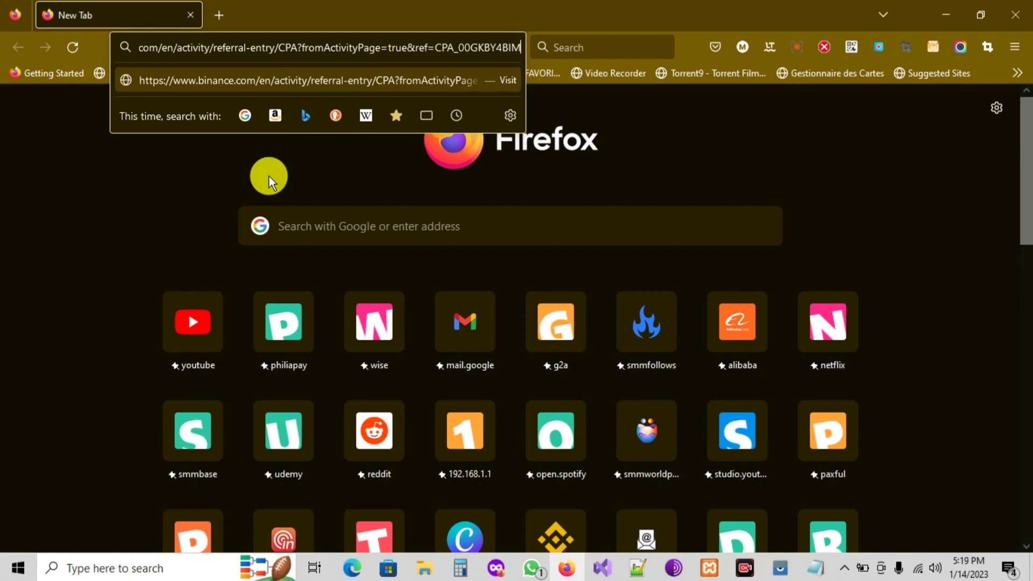
{"action": "key", "text": "Return"}
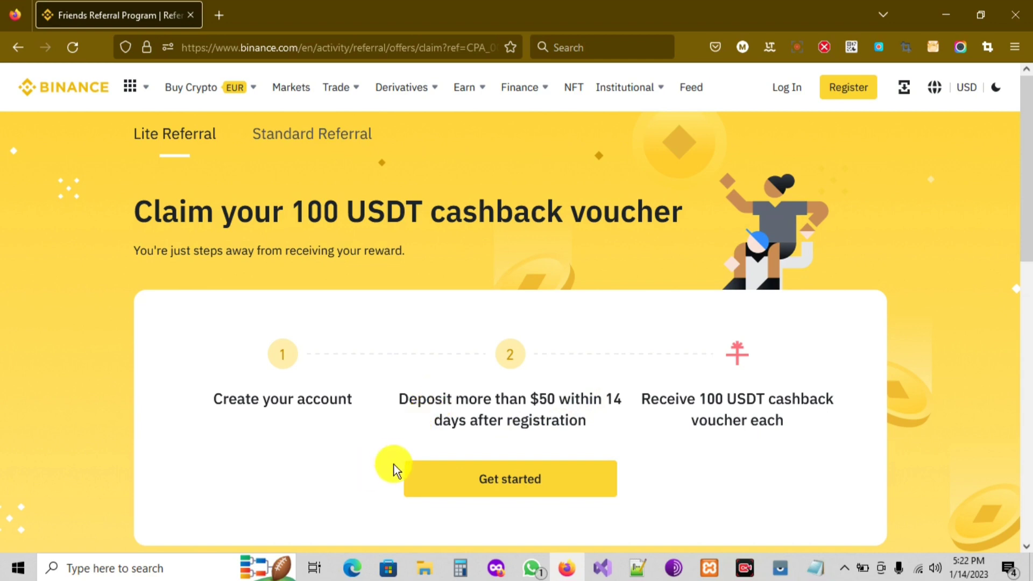
{"action": "left_click", "coordinate": [481, 482]}
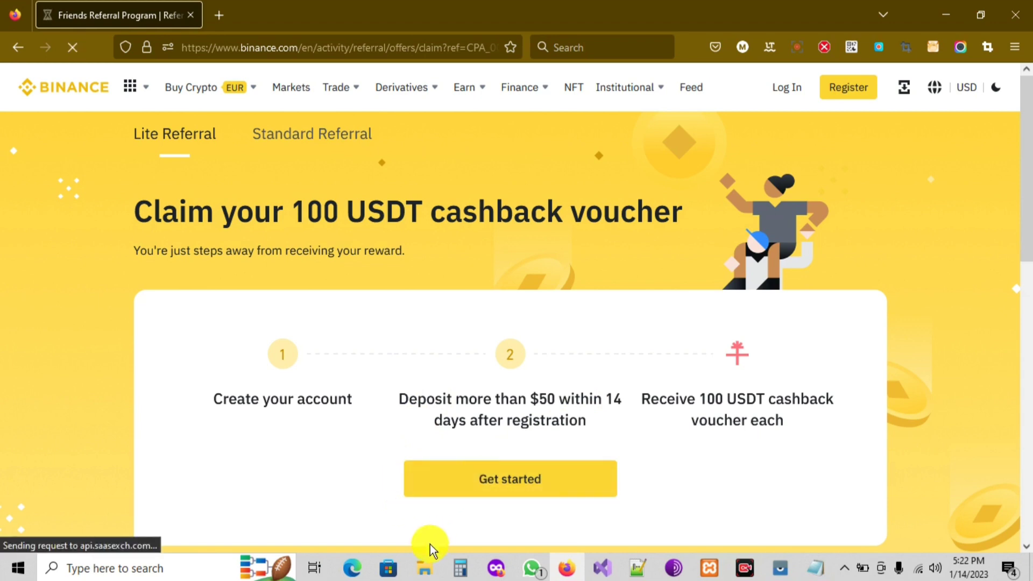
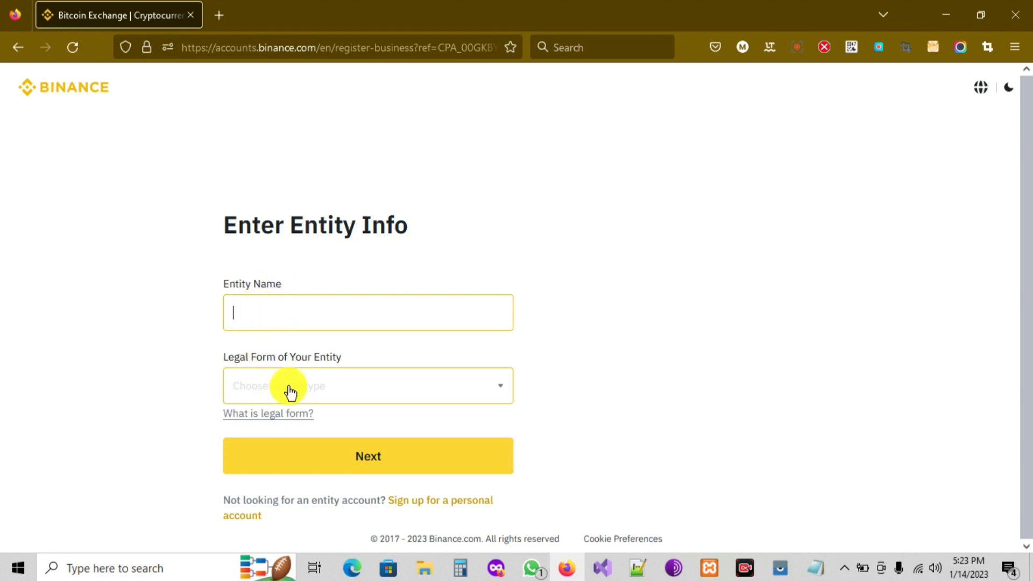
Check the legal form options for an entity account, then switch to signing up for a personal account.
{"action": "left_click", "coordinate": [397, 387]}
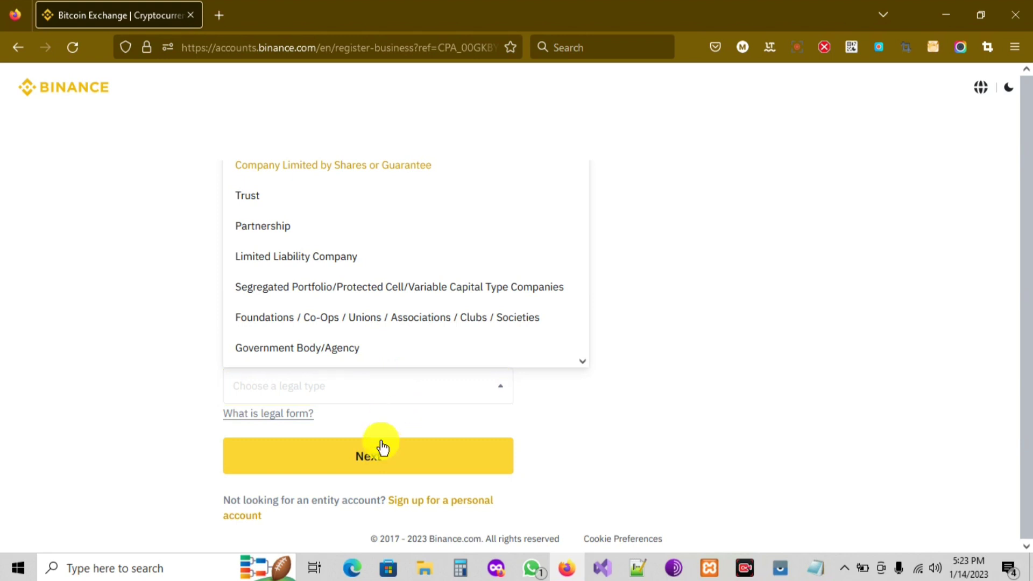
{"action": "left_click", "coordinate": [210, 338]}
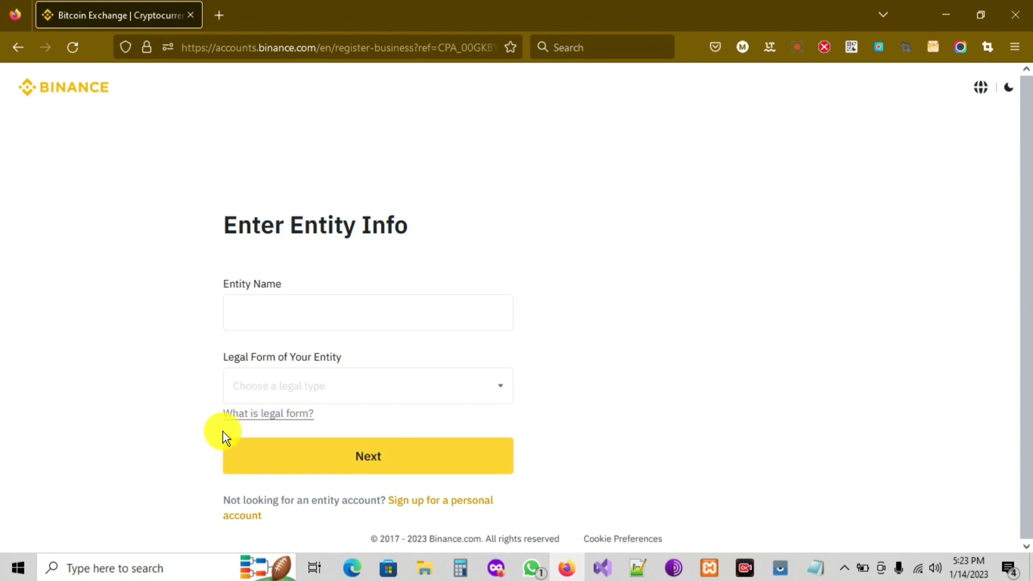
{"action": "left_click", "coordinate": [457, 505]}
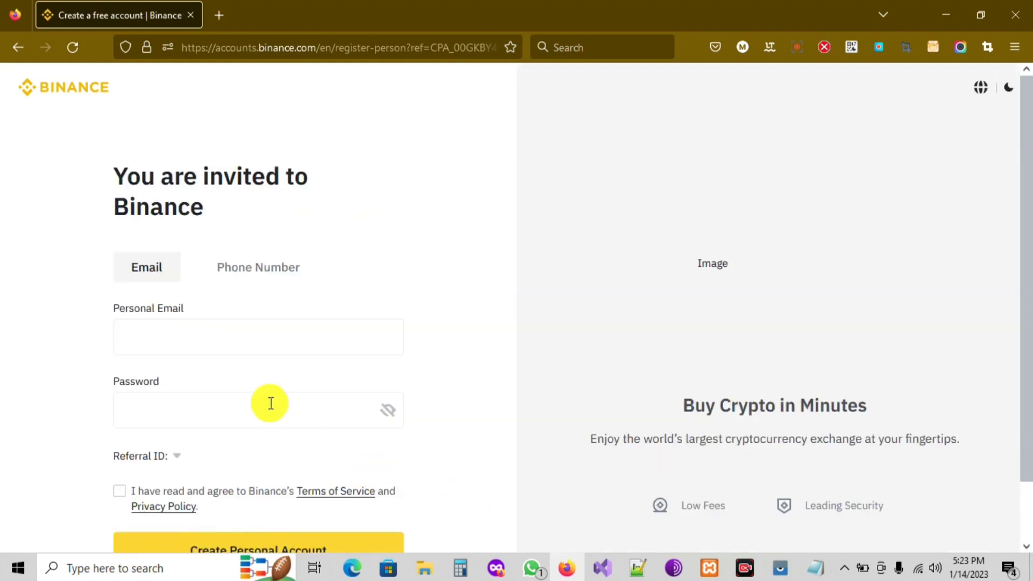
Fill in the personal email and account password, agree to the Terms of Service and Privacy Policy, and submit the personal account registration.
{"action": "left_click", "coordinate": [211, 342]}
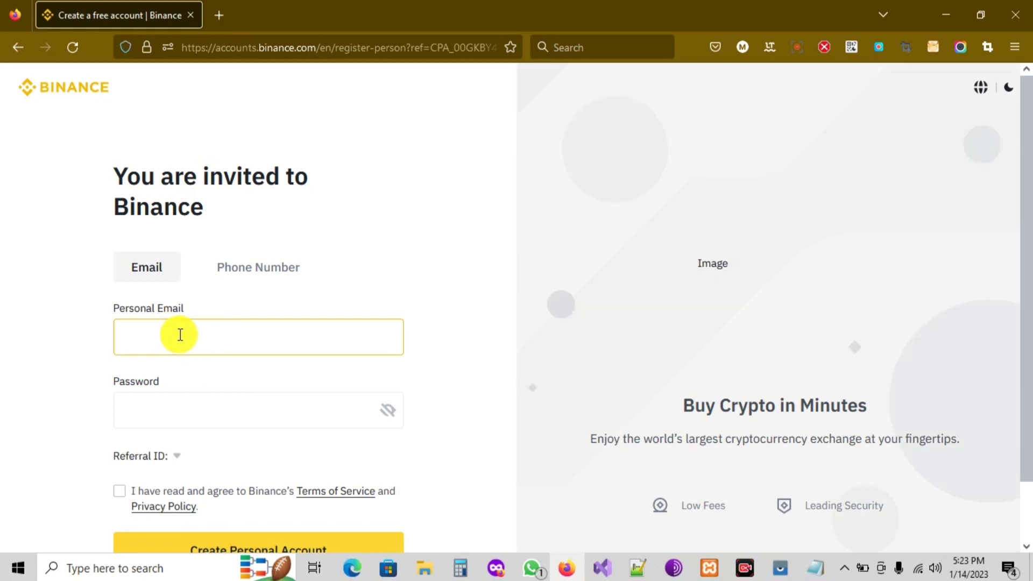
{"action": "left_click", "coordinate": [148, 404]}
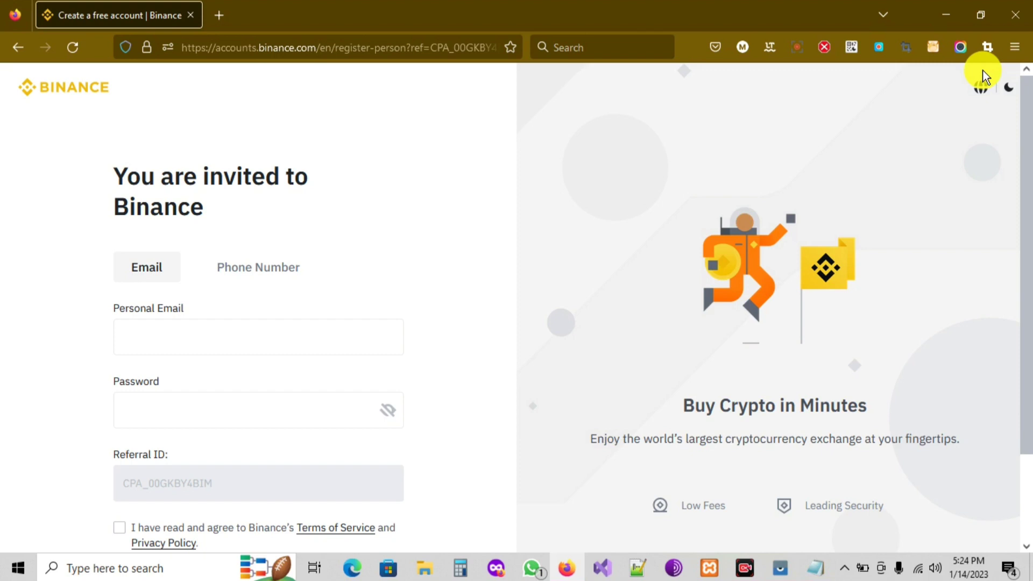
{"action": "left_click", "coordinate": [377, 334]}
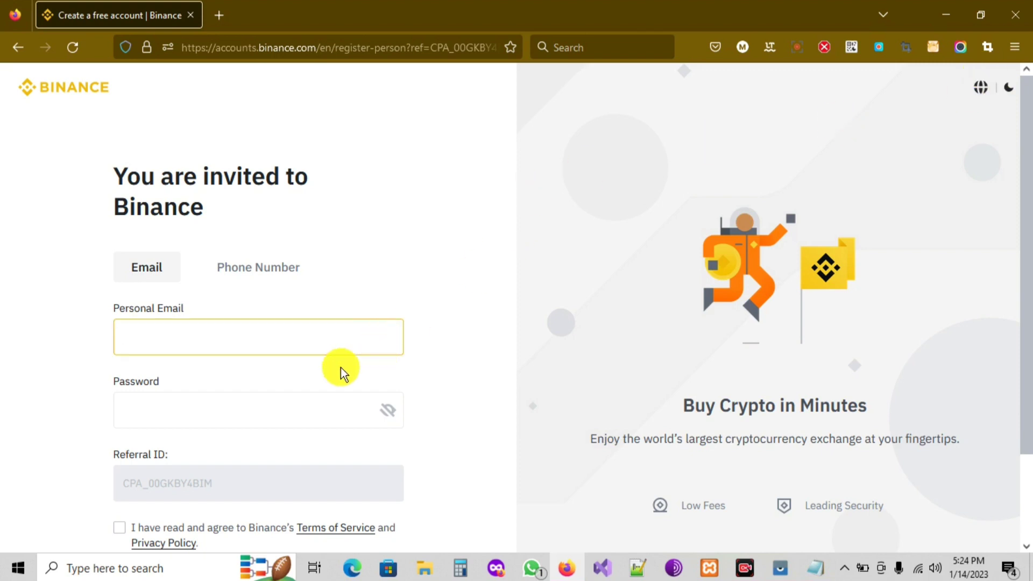
{"action": "left_click", "coordinate": [287, 414]}
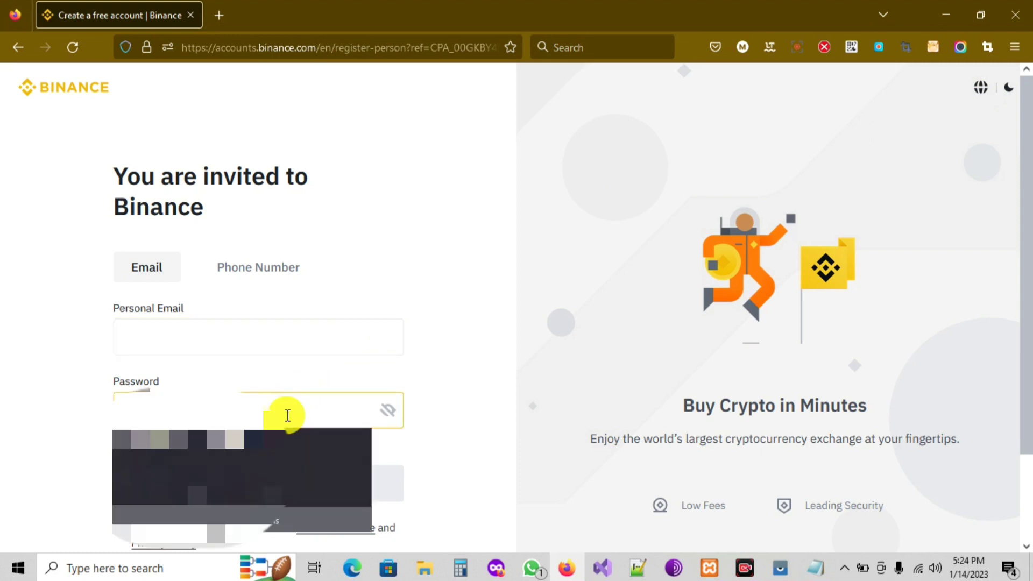
{"action": "left_click", "coordinate": [439, 353]}
{"action": "left_click", "coordinate": [224, 399]}
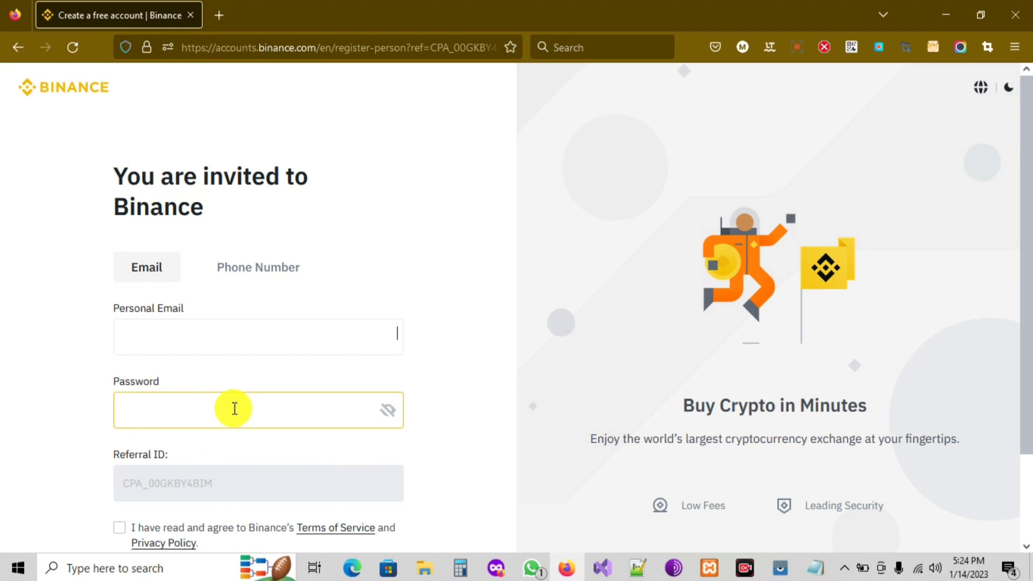
{"action": "left_click", "coordinate": [414, 433]}
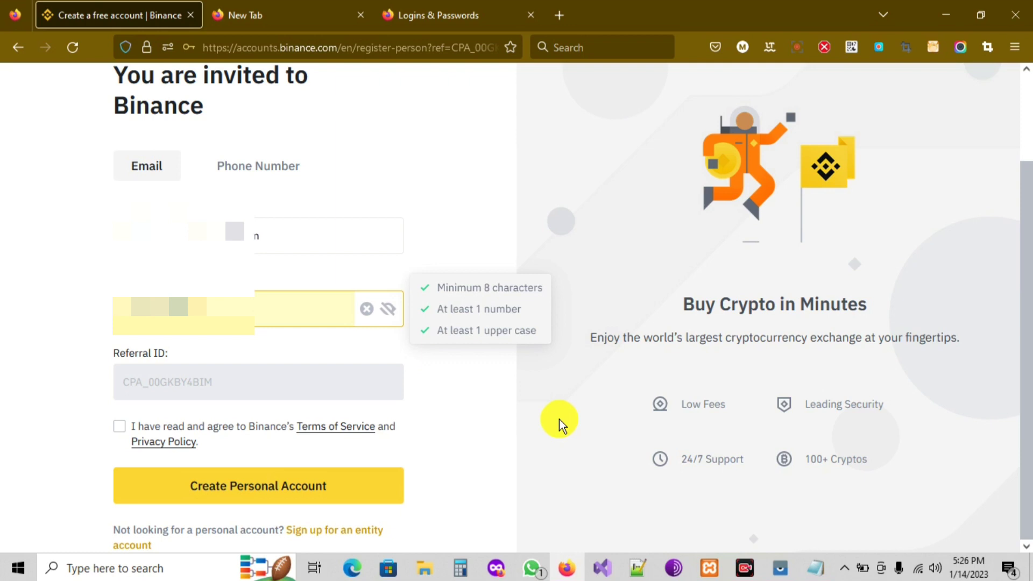
{"action": "left_click", "coordinate": [119, 430]}
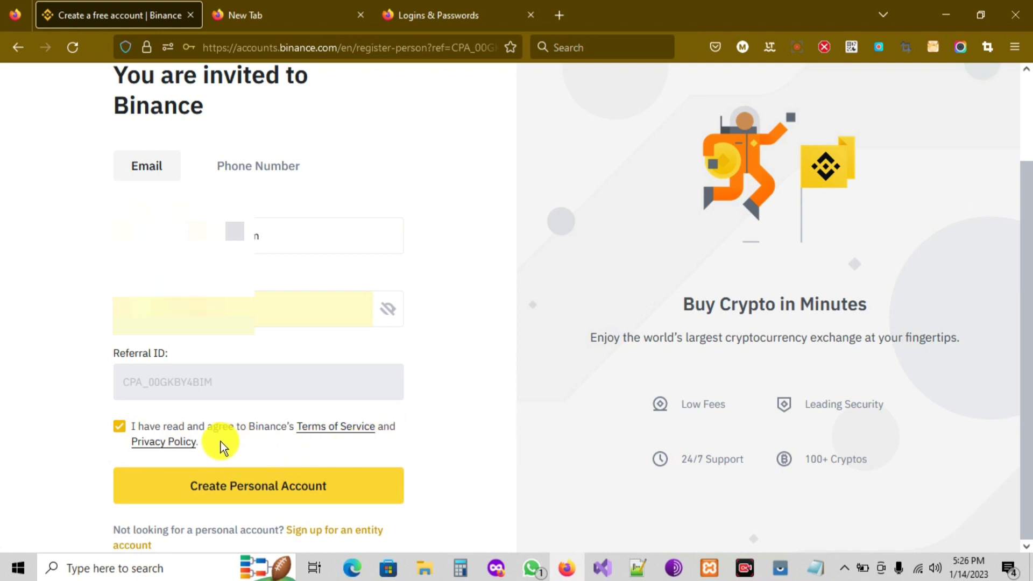
{"action": "left_click", "coordinate": [238, 487]}
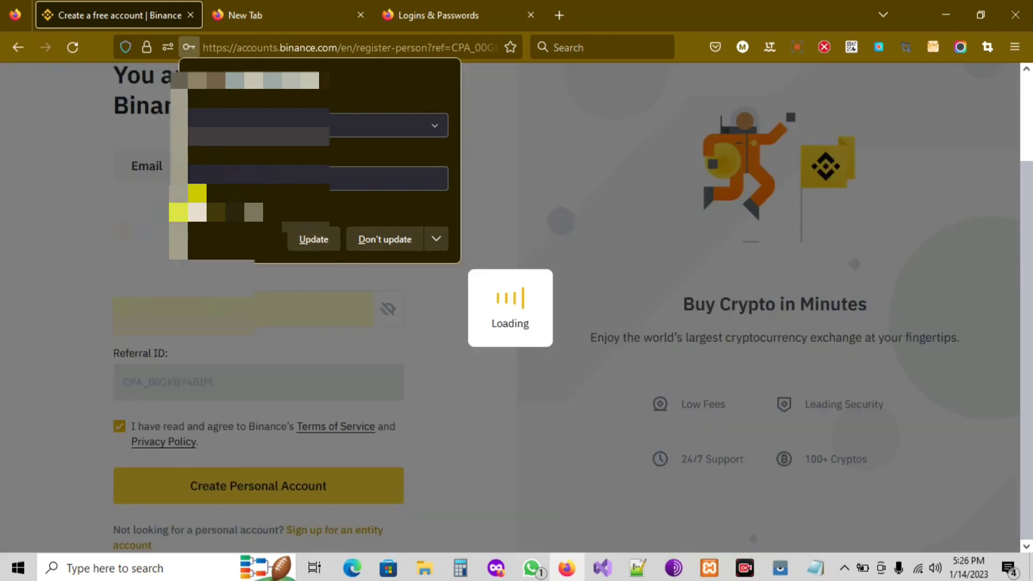
Copy the password from the browser's saved-login prompt and decline updating the stored login.
{"action": "left_click", "coordinate": [387, 178]}
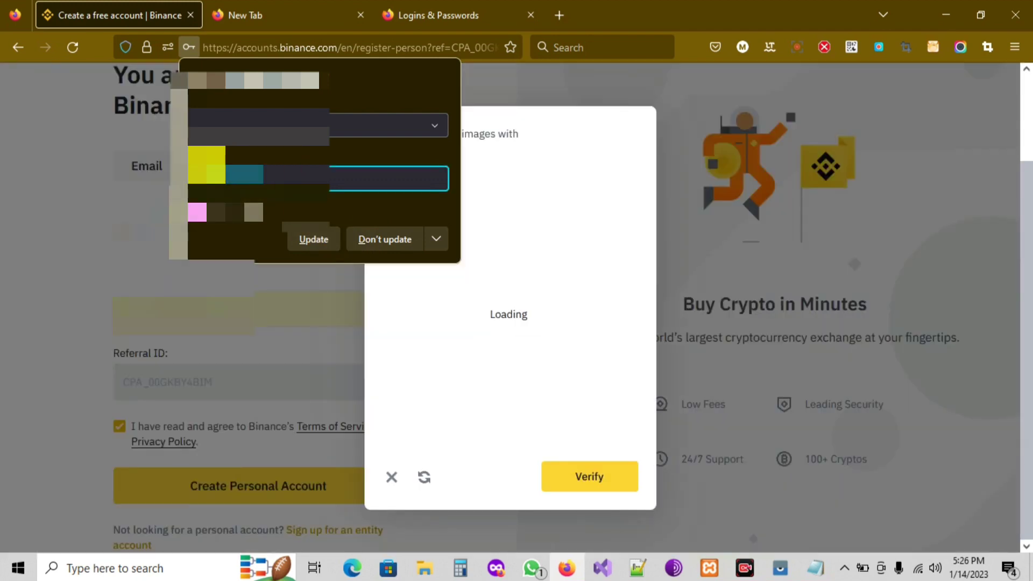
{"action": "right_click", "coordinate": [245, 183]}
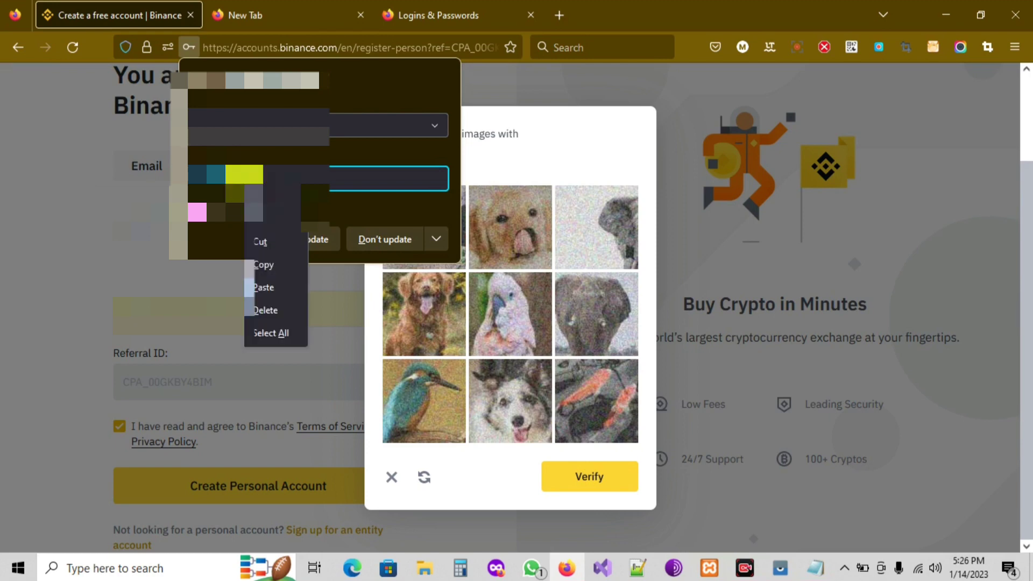
{"action": "left_click", "coordinate": [261, 261]}
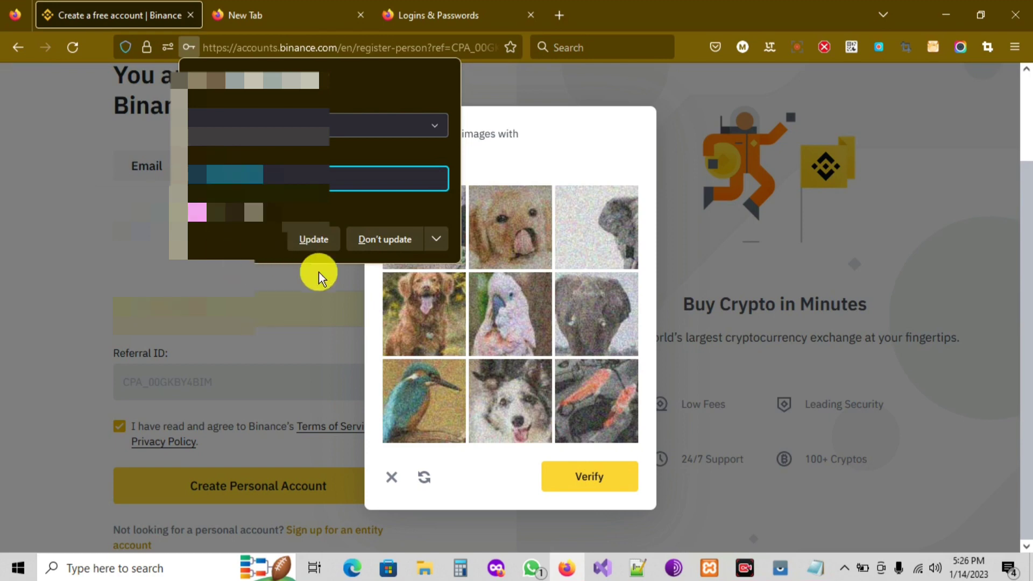
{"action": "left_click", "coordinate": [396, 237]}
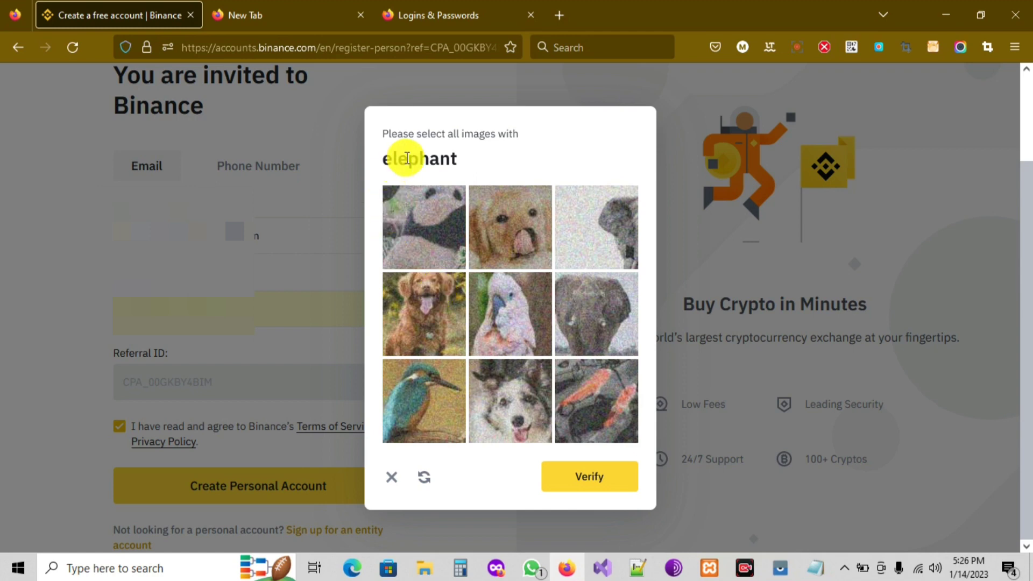
Select the two elephant images in the security challenge and submit them for verification.
{"action": "left_click", "coordinate": [598, 308]}
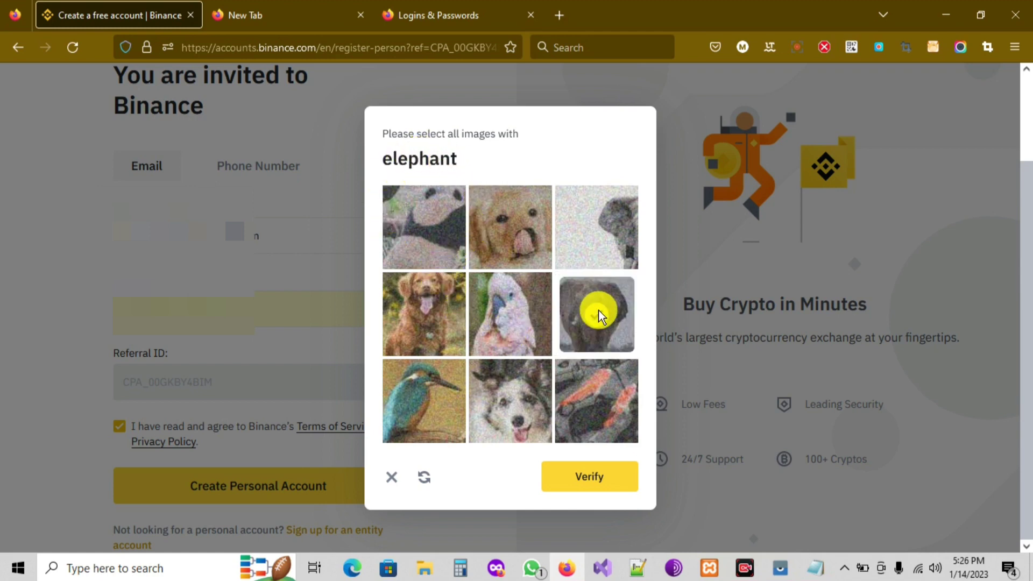
{"action": "left_click", "coordinate": [610, 249]}
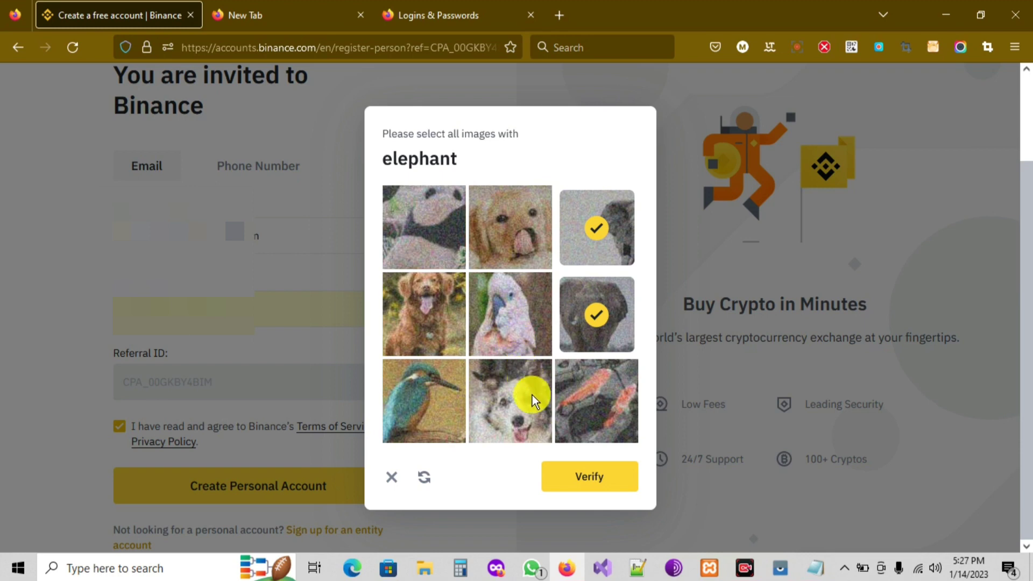
{"action": "left_click", "coordinate": [585, 490]}
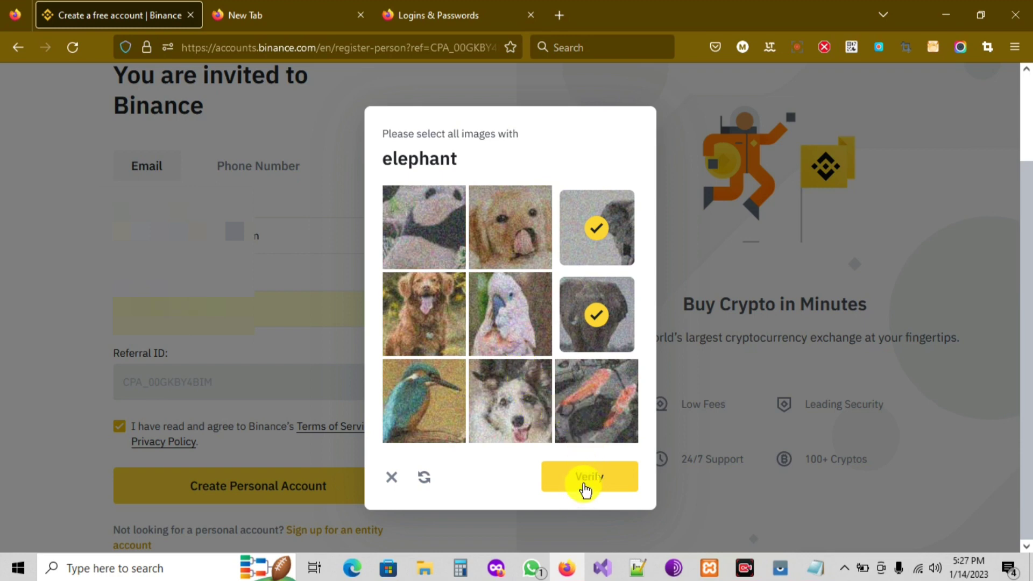
{"action": "left_click", "coordinate": [588, 484]}
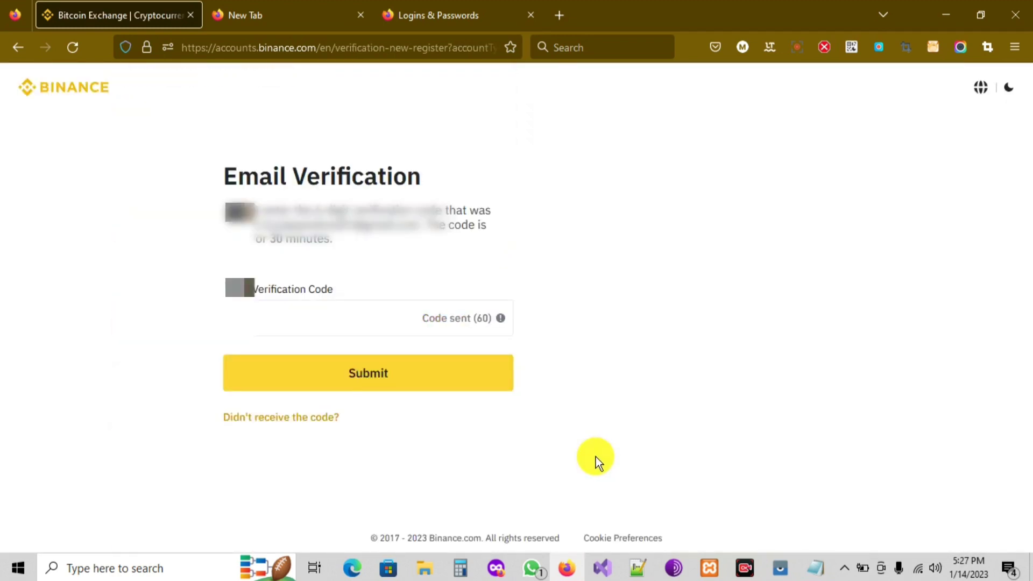
Paste the emailed verification code into the Email Verification Code field and submit it.
{"action": "left_click", "coordinate": [363, 310]}
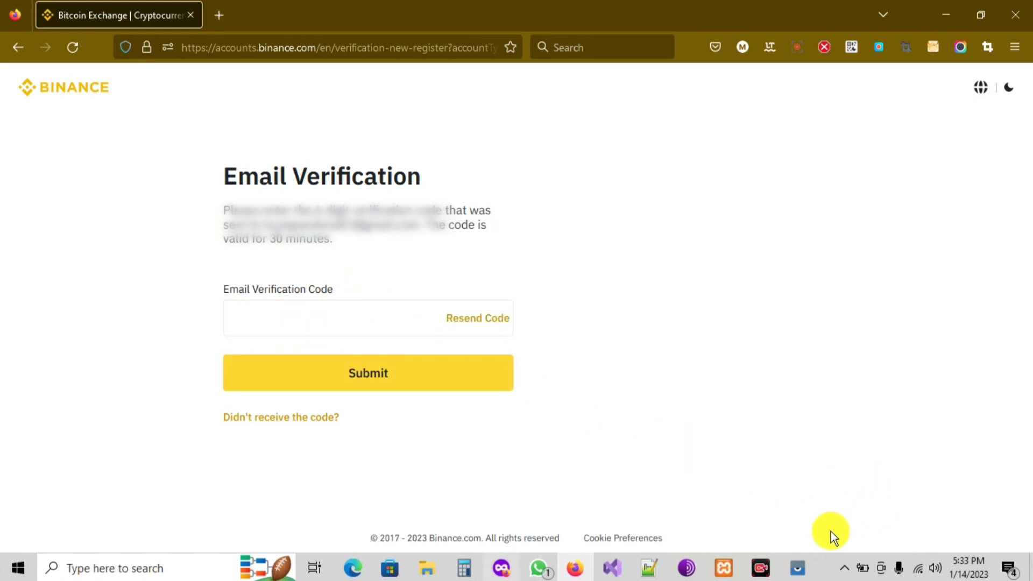
{"action": "right_click", "coordinate": [288, 317]}
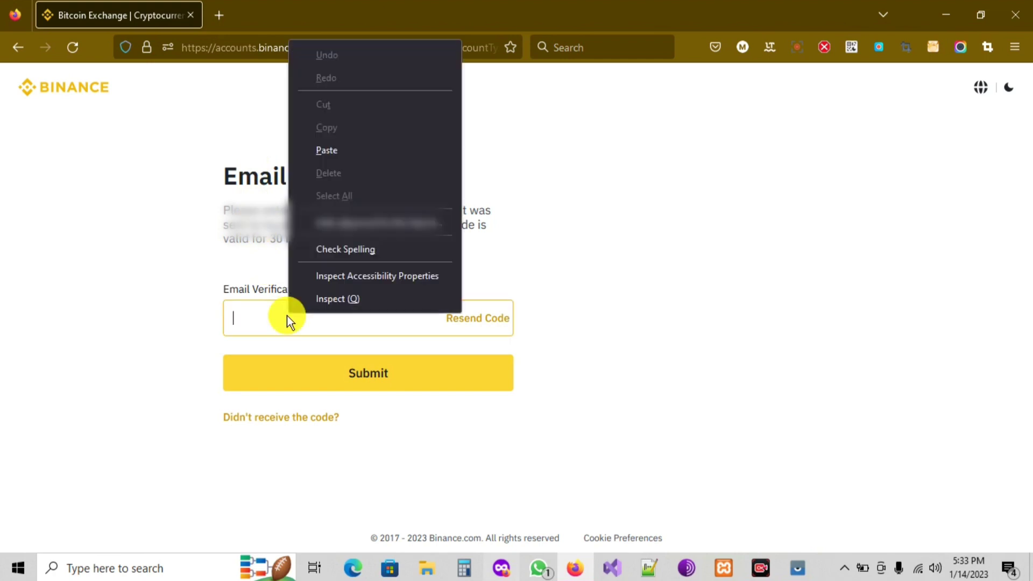
{"action": "left_click", "coordinate": [338, 152]}
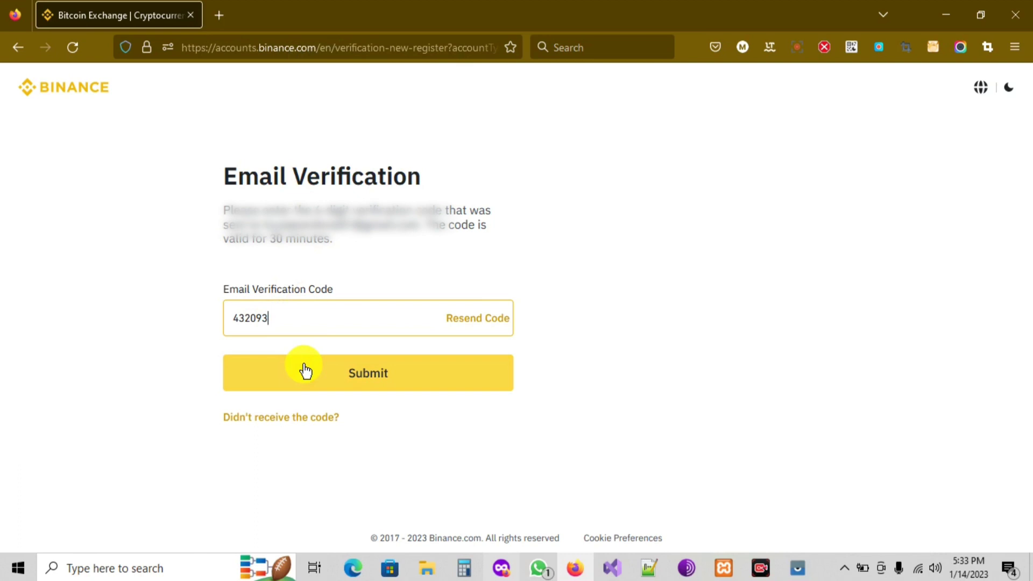
{"action": "left_click", "coordinate": [339, 377]}
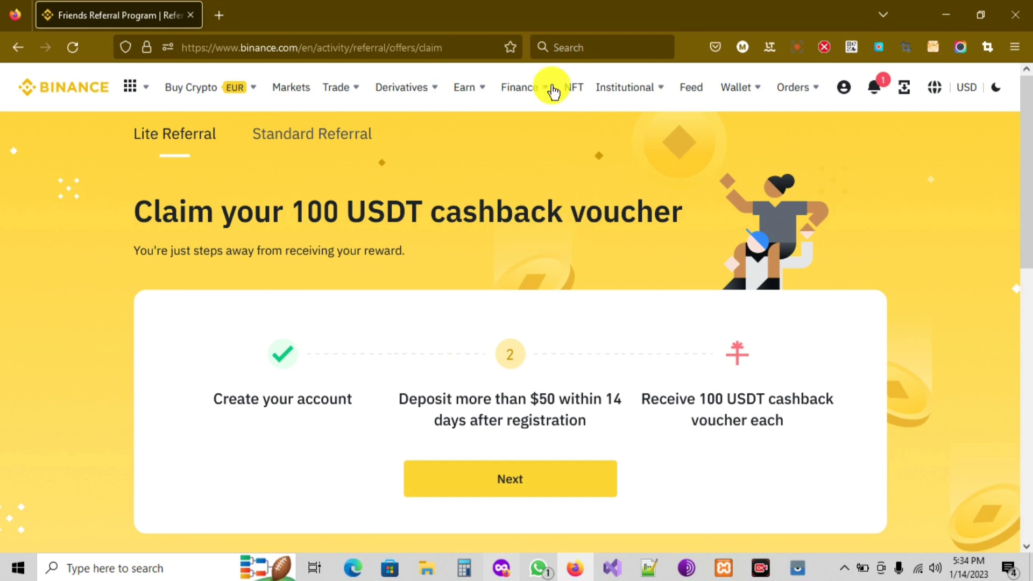
Open YouTube in a new tab, check the Binance tab, and return to YouTube.
{"action": "left_click", "coordinate": [221, 16]}
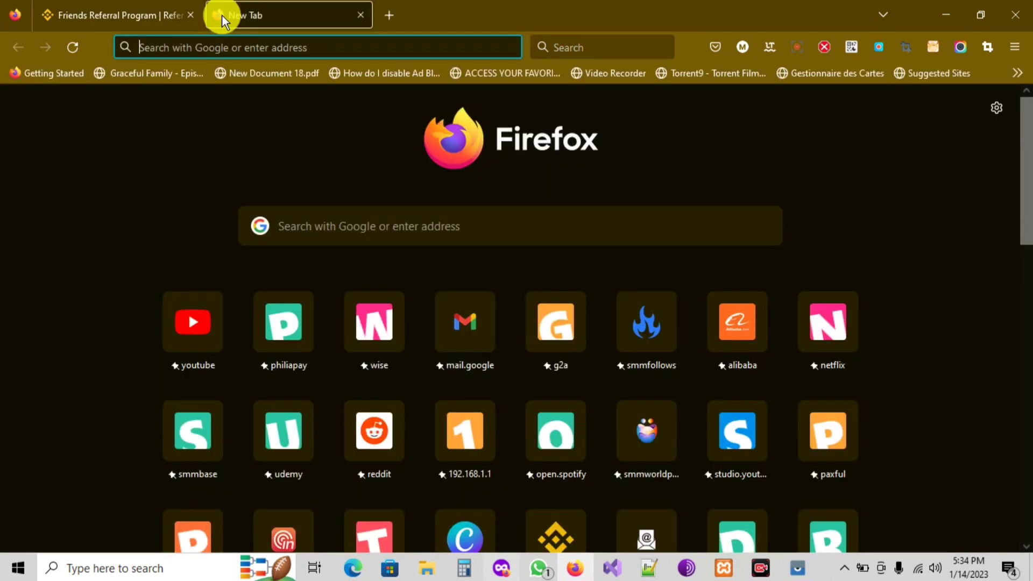
{"action": "left_click", "coordinate": [194, 334]}
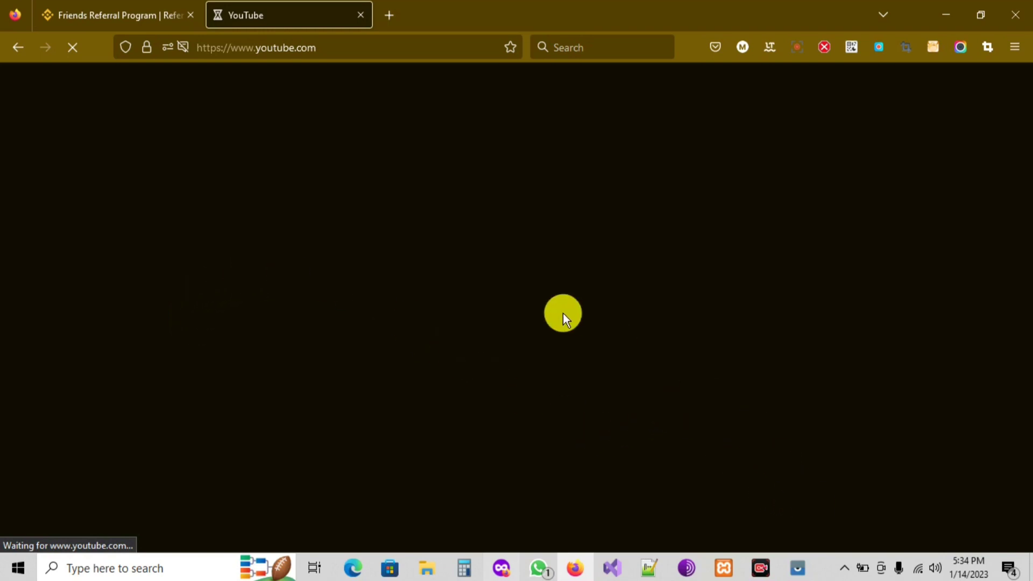
{"action": "left_click", "coordinate": [132, 13]}
{"action": "left_click", "coordinate": [229, 8]}
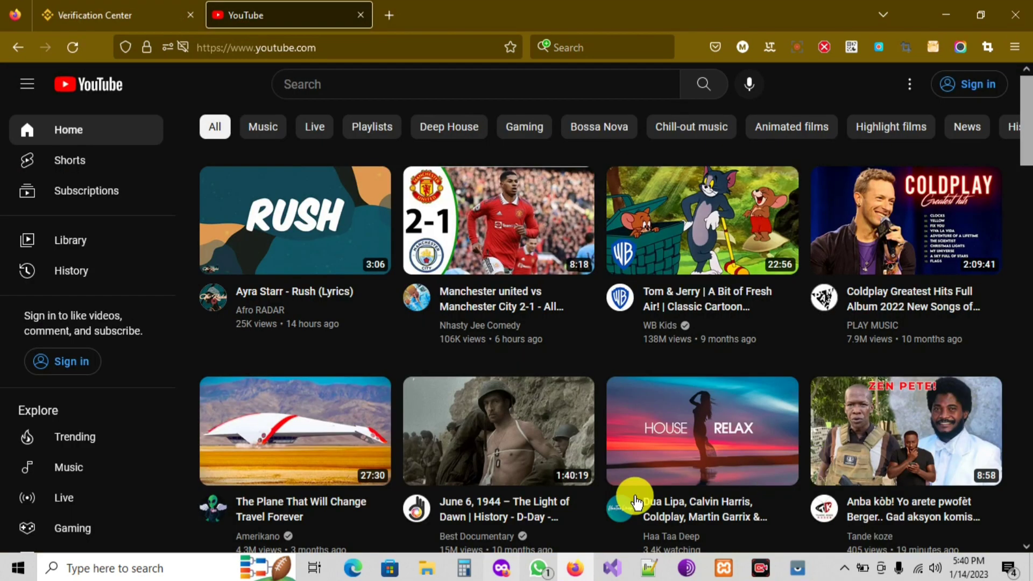
Search YouTube for the channel "MTY Techno".
{"action": "left_click", "coordinate": [330, 77]}
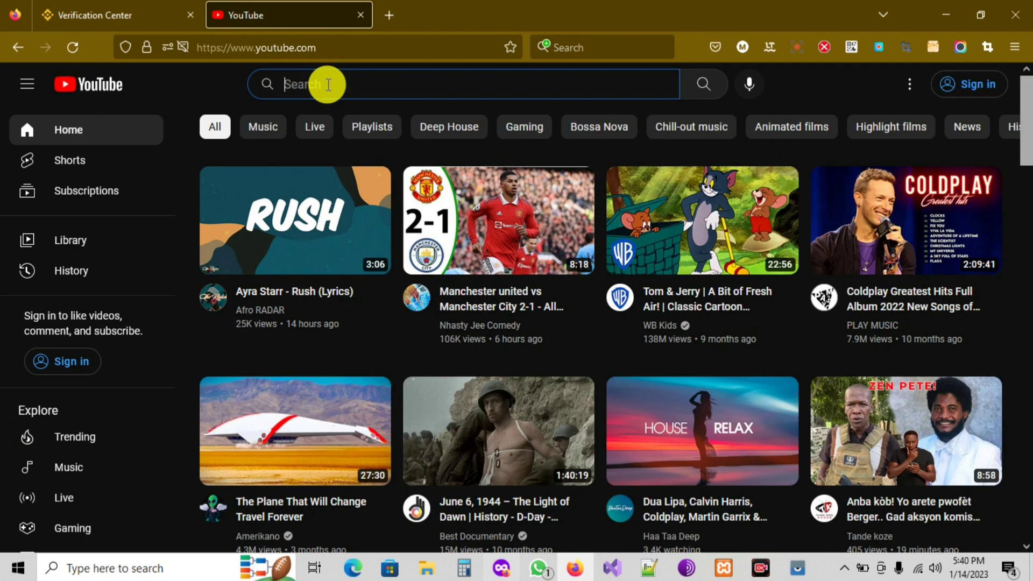
{"action": "type", "text": "MT"}
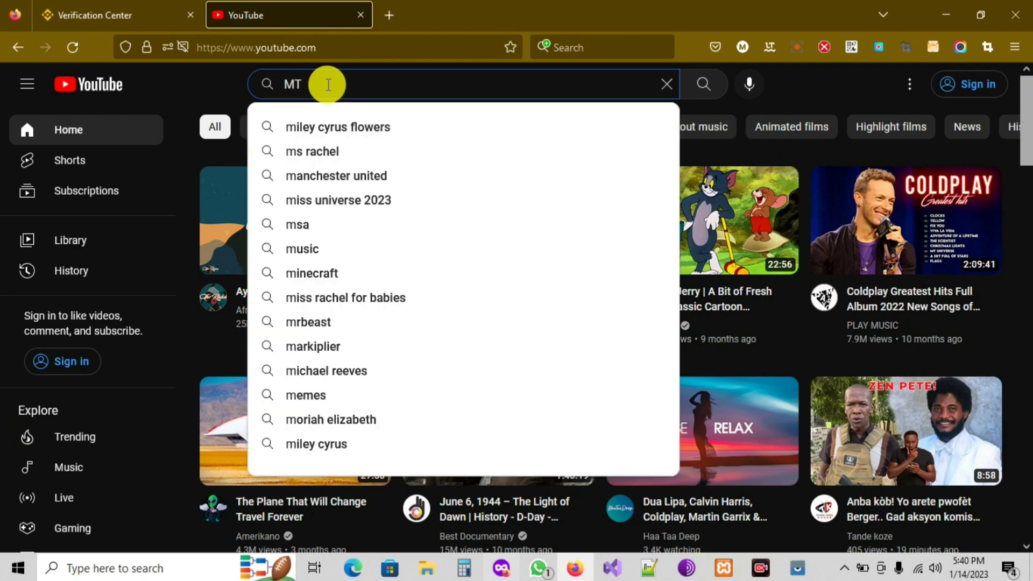
{"action": "type", "text": "Y T"}
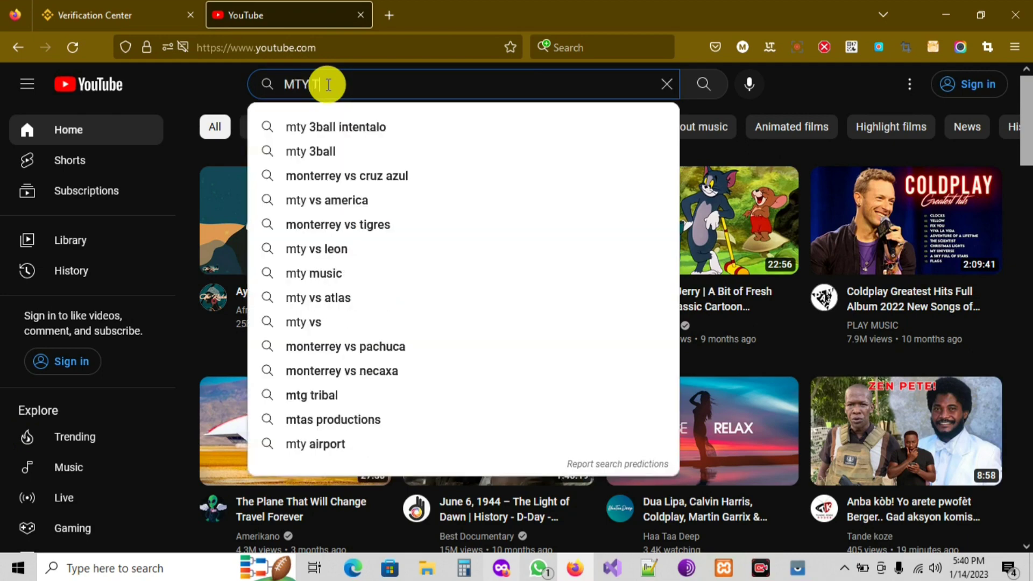
{"action": "type", "text": "echo"}
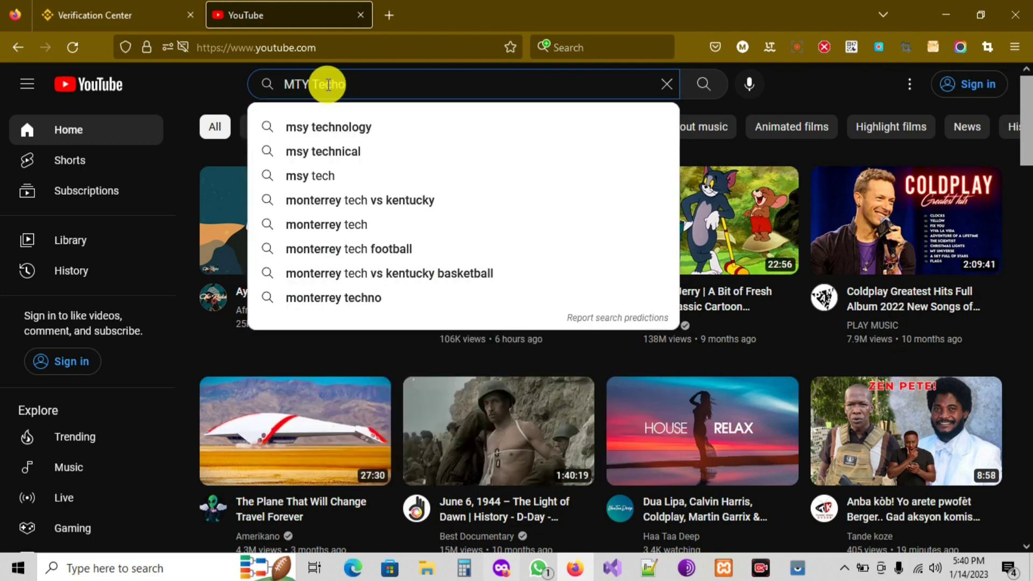
{"action": "key", "text": "Escape"}
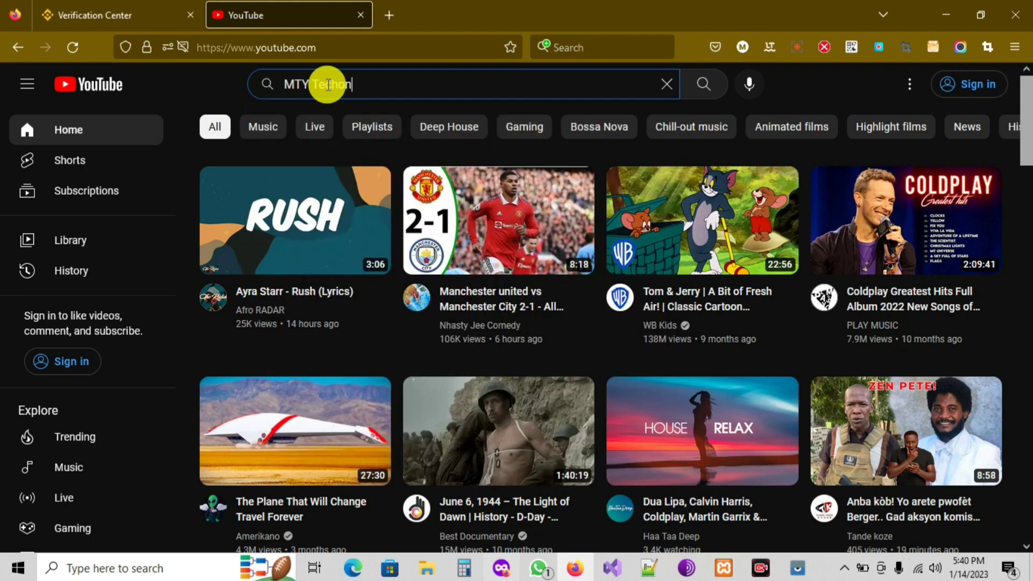
{"action": "key", "text": "BackSpace"}
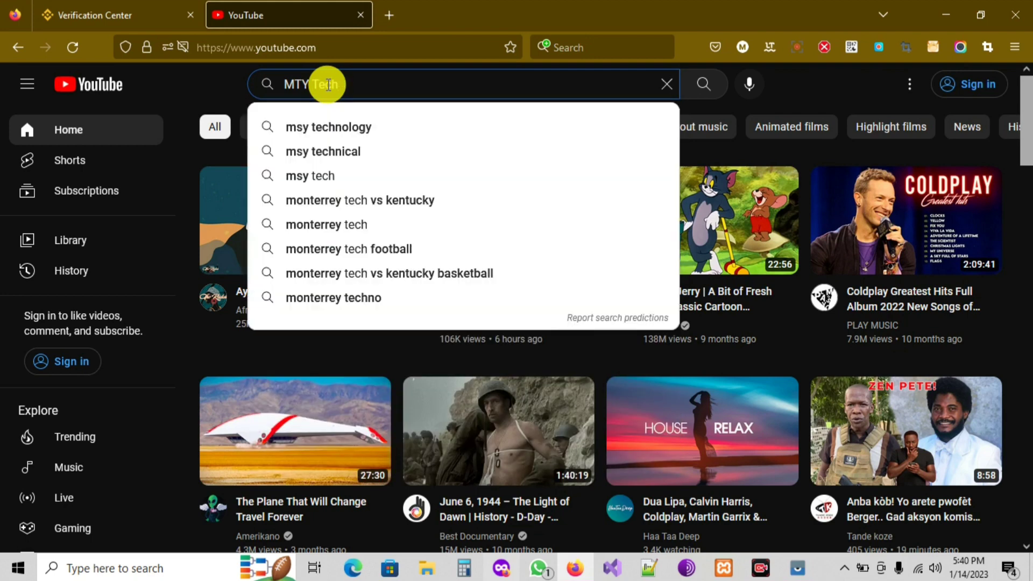
{"action": "type", "text": "no"}
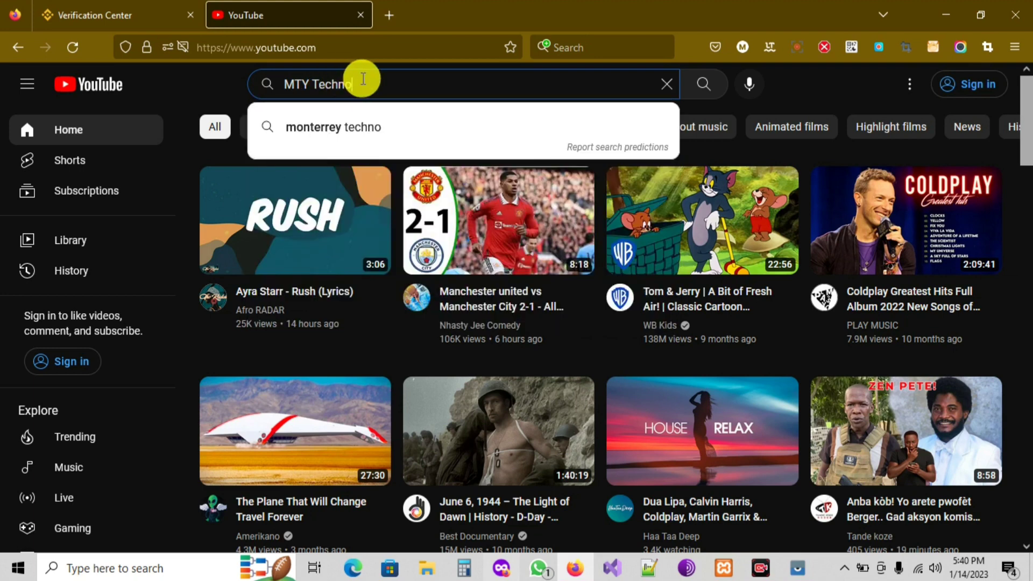
{"action": "key", "text": "Return"}
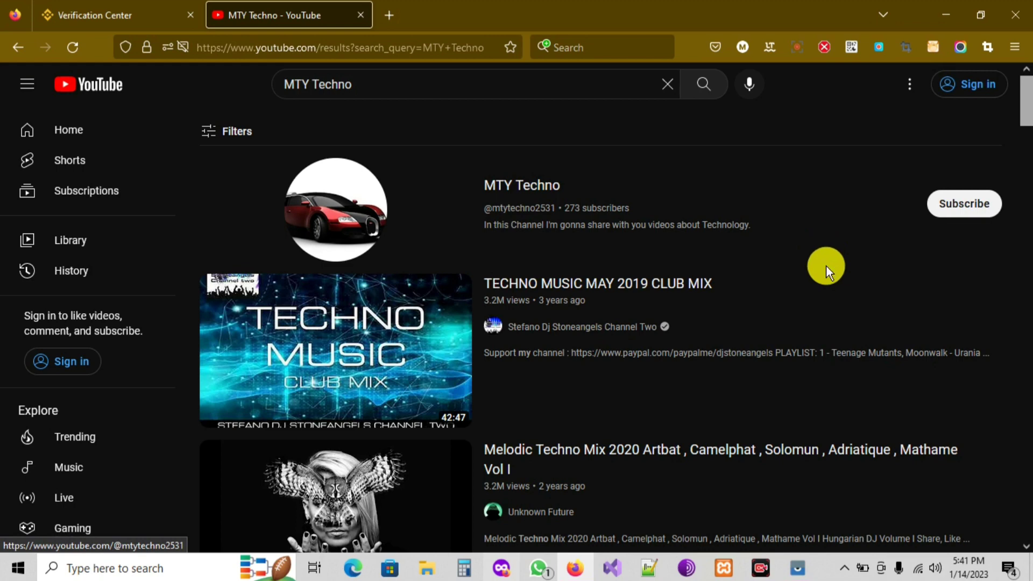
{"action": "mouse_move", "coordinate": [811, 577]}
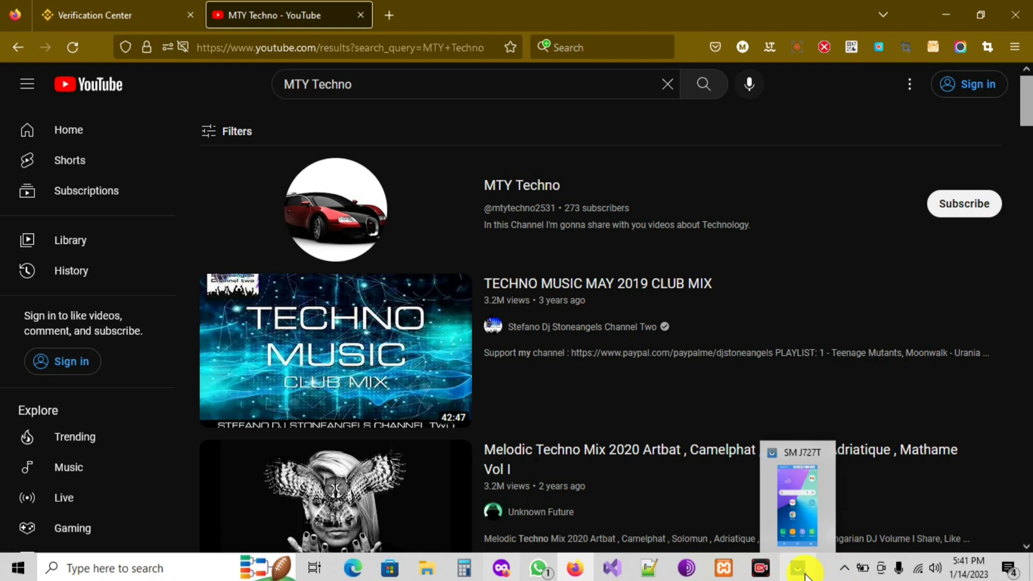
{"action": "mouse_move", "coordinate": [759, 575]}
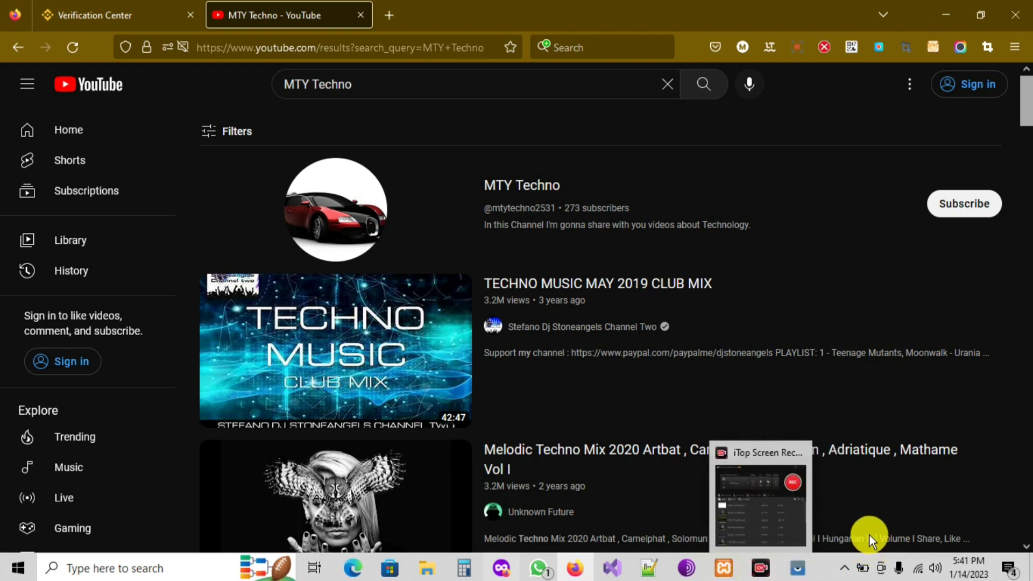